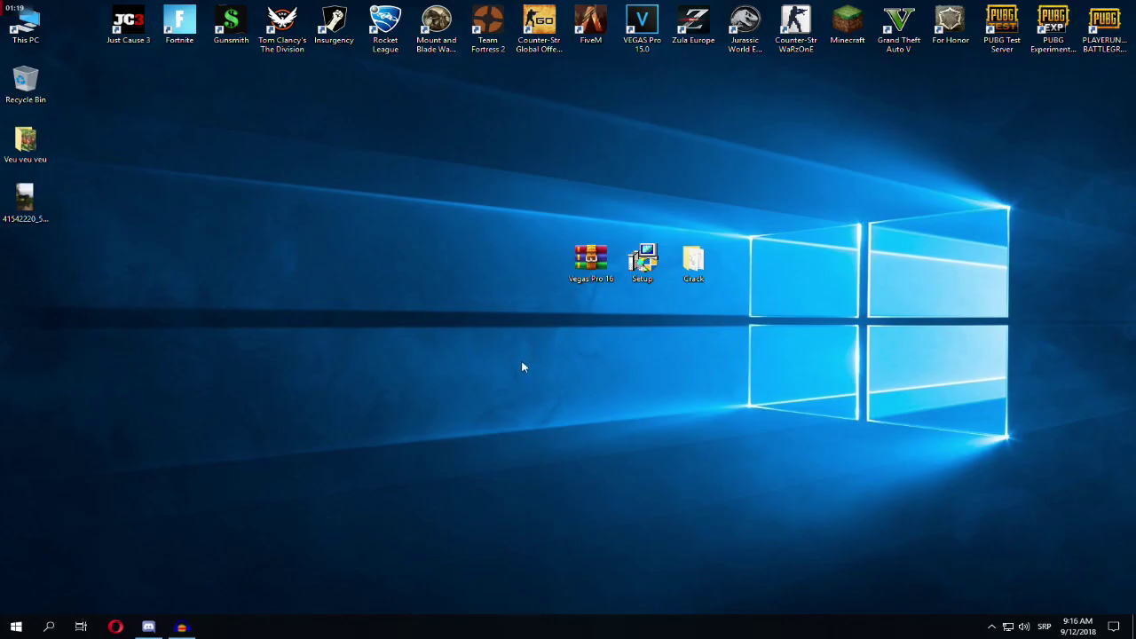
- Launch the VEGAS Pro 16.0 setup from the desktop and choose English as the installation language
{"action": "left_click", "coordinate": [643, 263]}
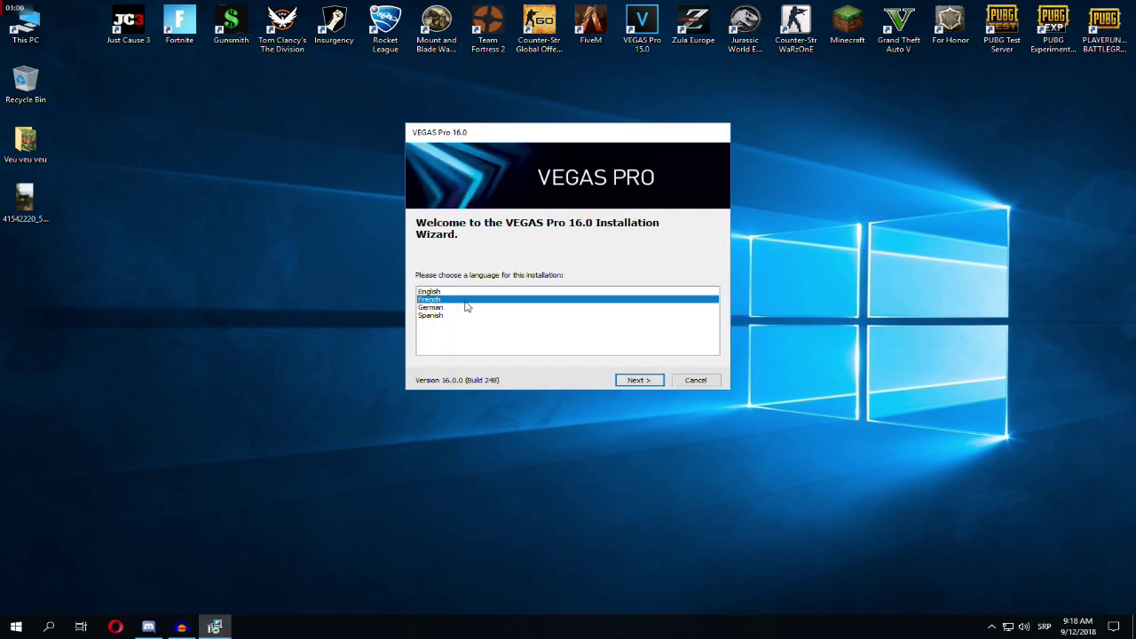
{"action": "left_click", "coordinate": [467, 308]}
{"action": "left_click", "coordinate": [454, 295]}
{"action": "left_click", "coordinate": [458, 316]}
{"action": "left_click", "coordinate": [465, 292]}
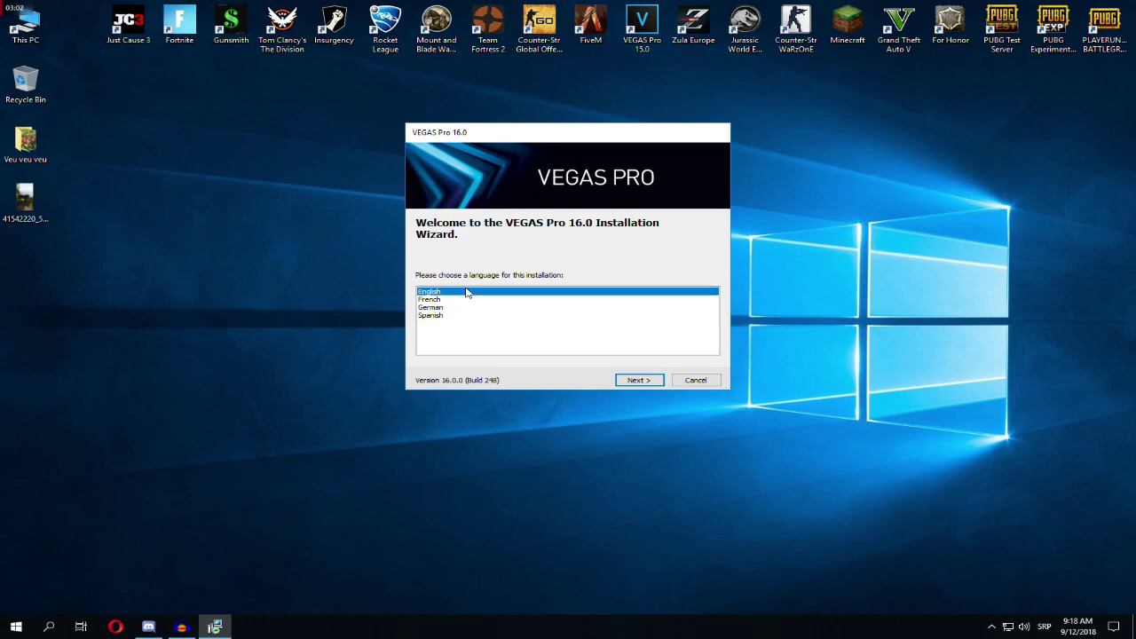
{"action": "left_click", "coordinate": [637, 380]}
- Accept the End User License Agreement and Privacy Policy and continue the installation
{"action": "left_click", "coordinate": [514, 338]}
{"action": "scroll", "coordinate": [578, 269], "scroll_direction": "down", "scroll_amount": 2}
{"action": "scroll", "coordinate": [578, 269], "scroll_direction": "down", "scroll_amount": 3}
{"action": "scroll", "coordinate": [586, 301], "scroll_direction": "up", "scroll_amount": 5}
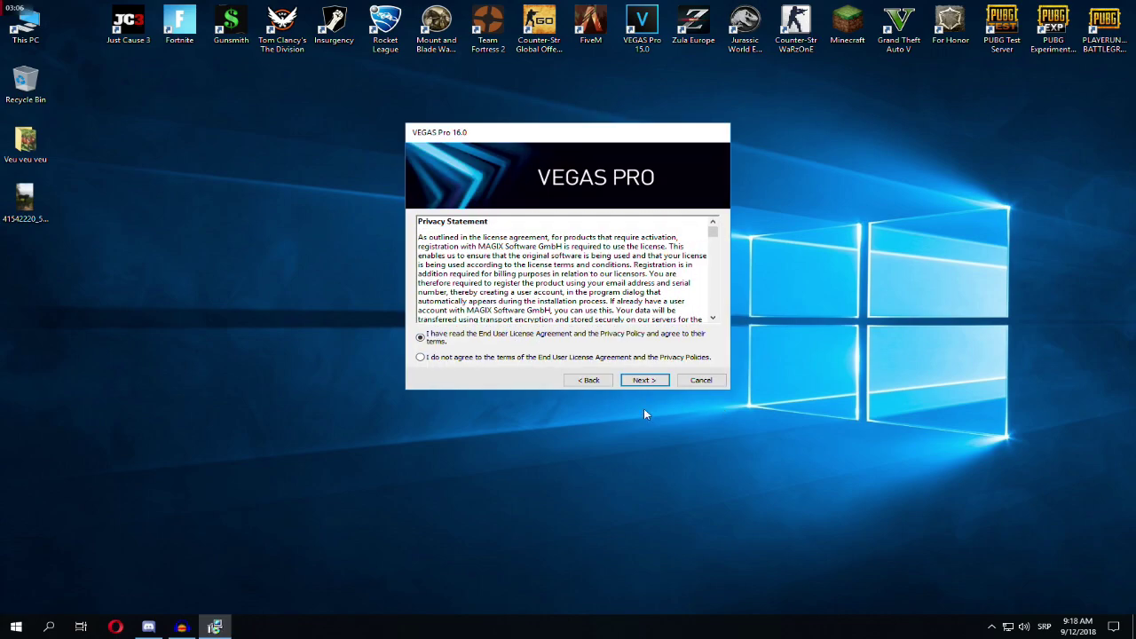
{"action": "left_click", "coordinate": [645, 381]}
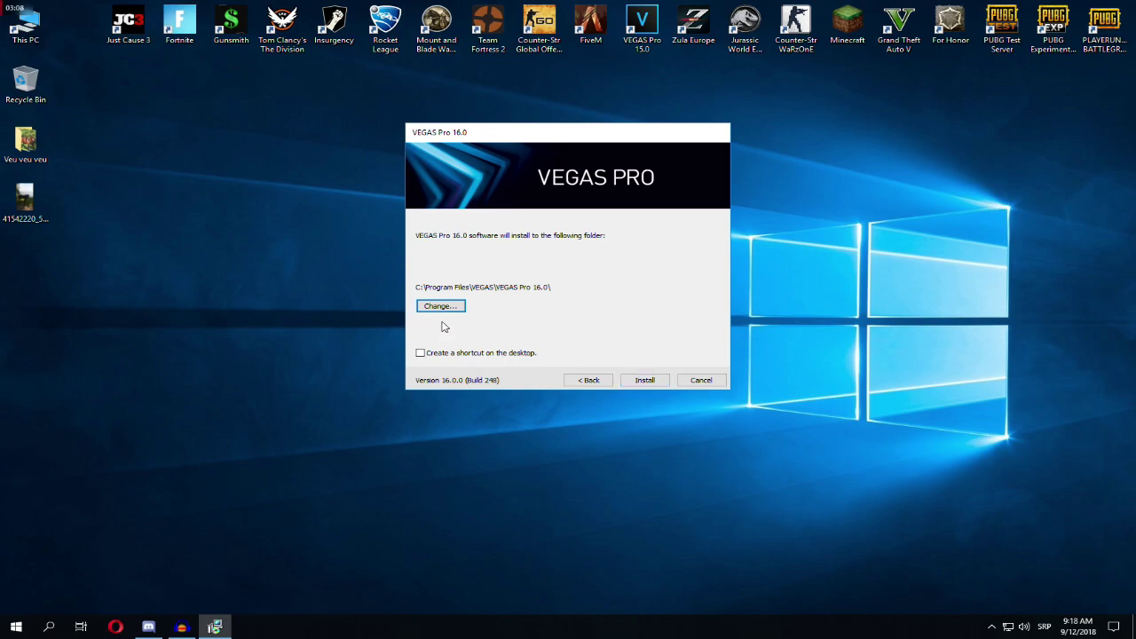
- Enable the desktop shortcut, install VEGAS Pro 16.0 to the default folder and finish the wizard
{"action": "left_click", "coordinate": [443, 354]}
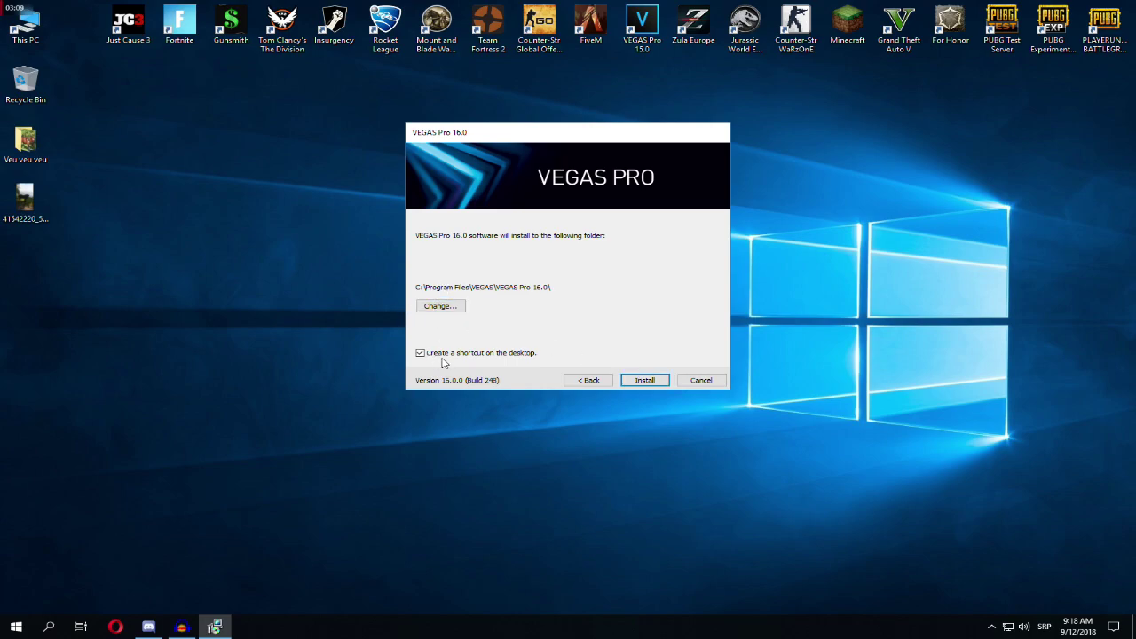
{"action": "left_click", "coordinate": [645, 381]}
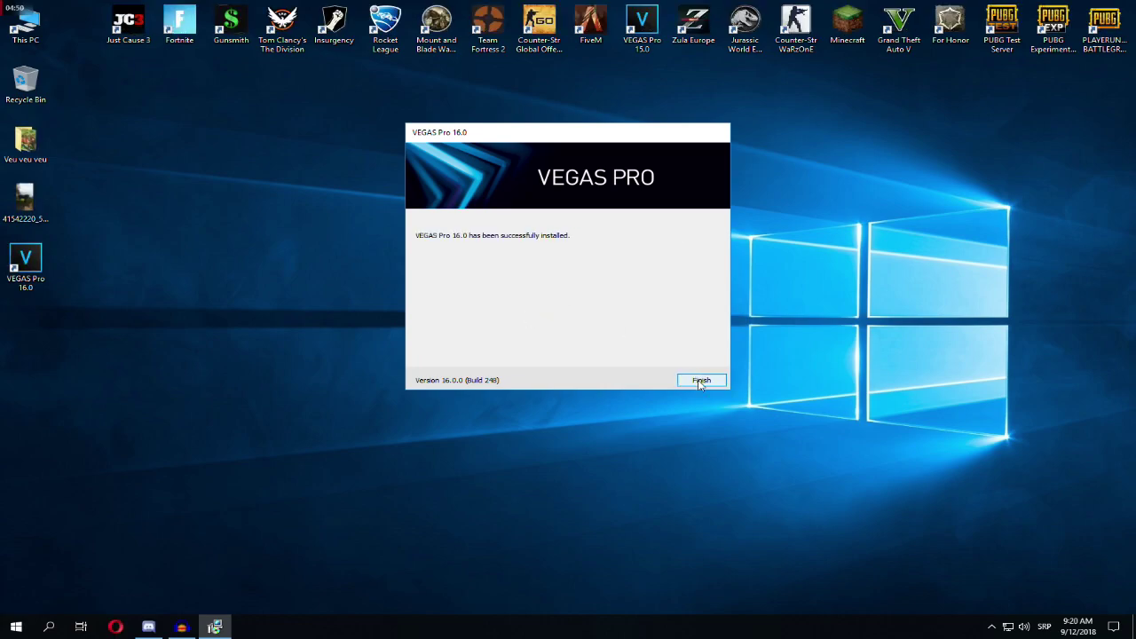
{"action": "left_click", "coordinate": [701, 381]}
- Open the file location of the VEGAS Pro 16.0 desktop shortcut and move the folder window clear of the desktop files
{"action": "left_click", "coordinate": [29, 260]}
{"action": "right_click", "coordinate": [31, 260]}
{"action": "left_click", "coordinate": [73, 277]}
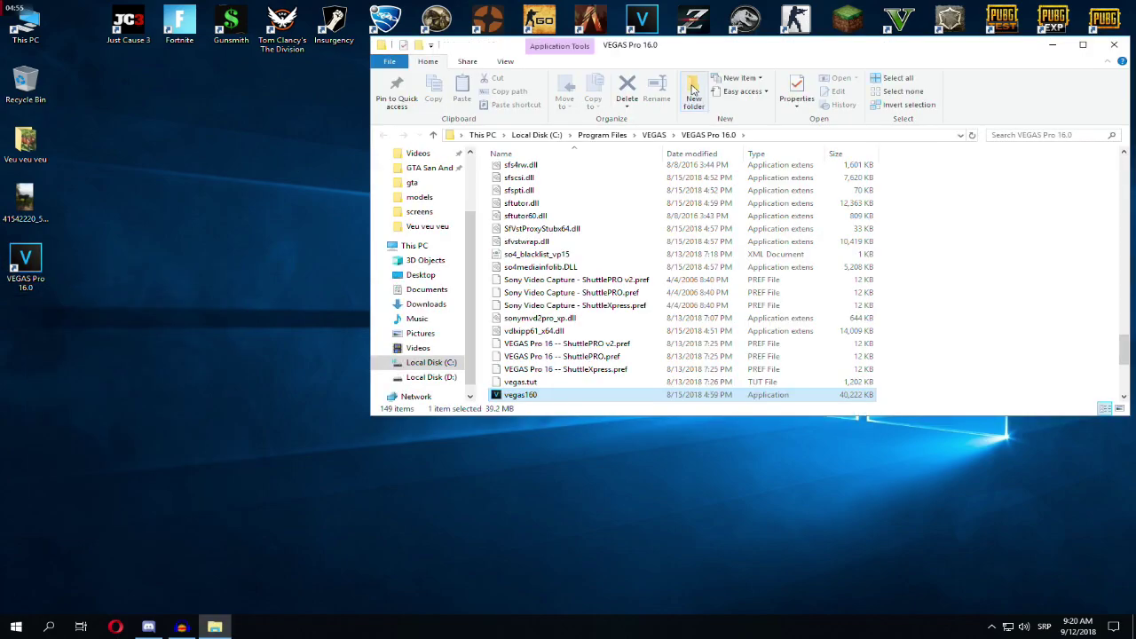
{"action": "left_click_drag", "start_coordinate": [741, 49], "coordinate": [282, 186]}
- Open the Crack folder, read the copy instructions in the Info text file and close it
{"action": "double_click", "coordinate": [690, 261]}
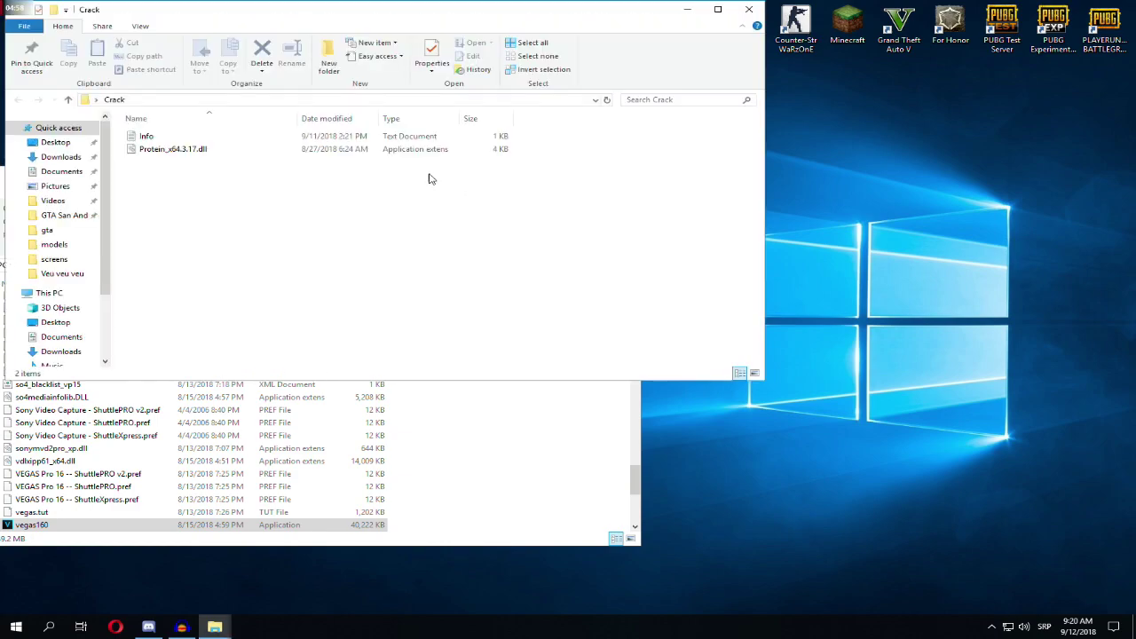
{"action": "double_click", "coordinate": [264, 138]}
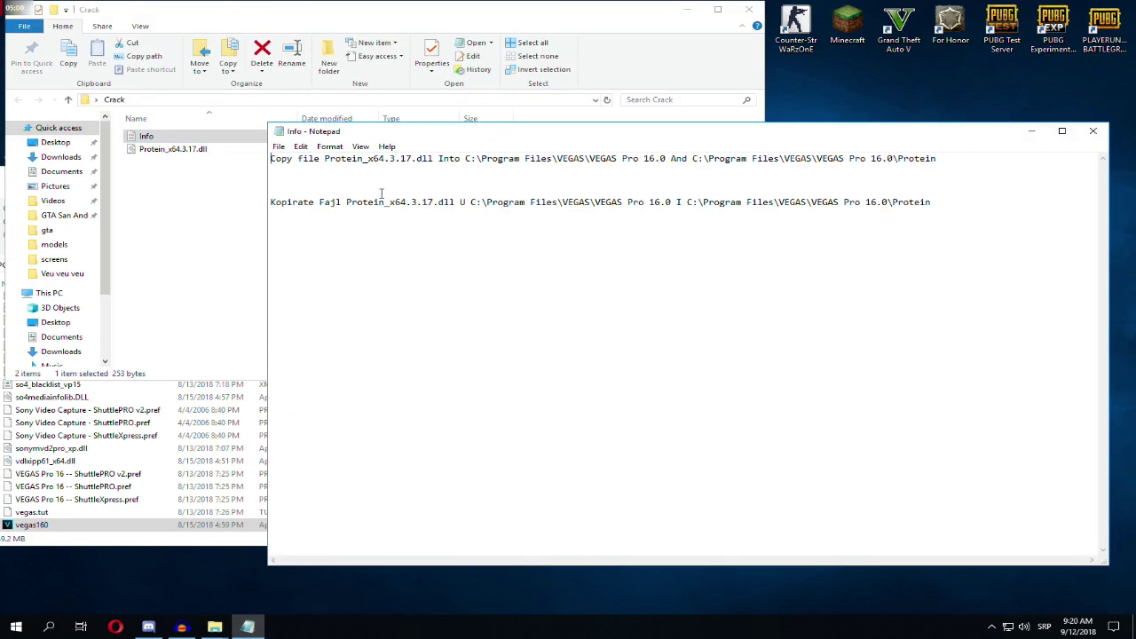
{"action": "left_click_drag", "start_coordinate": [272, 159], "coordinate": [961, 226]}
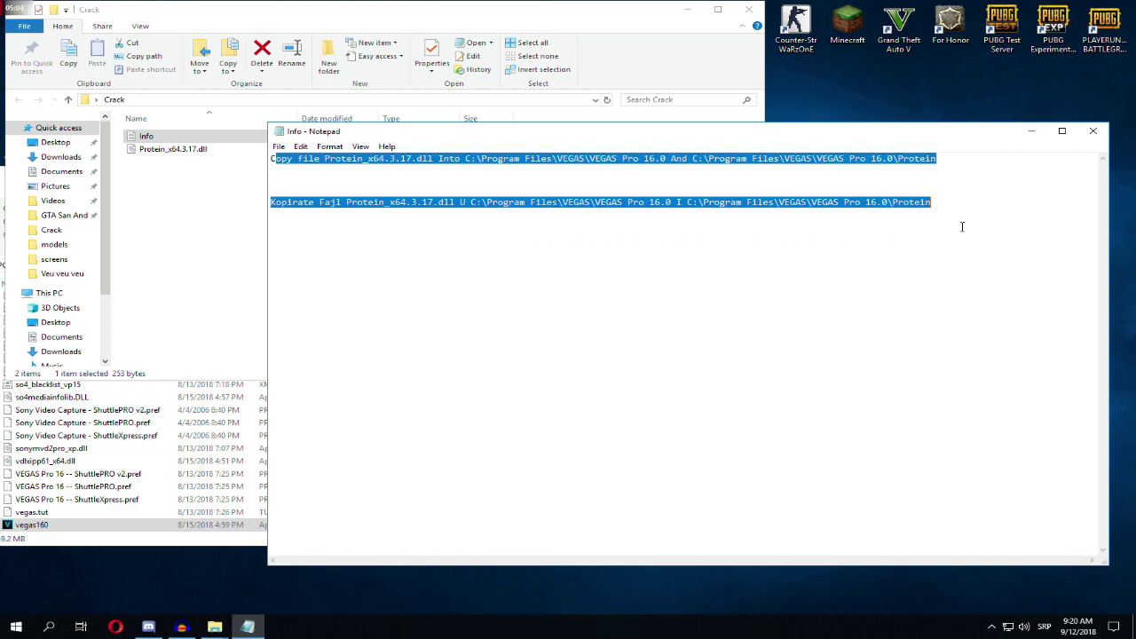
{"action": "left_click", "coordinate": [961, 227]}
{"action": "left_click_drag", "start_coordinate": [272, 158], "coordinate": [946, 209]}
{"action": "left_click", "coordinate": [946, 210]}
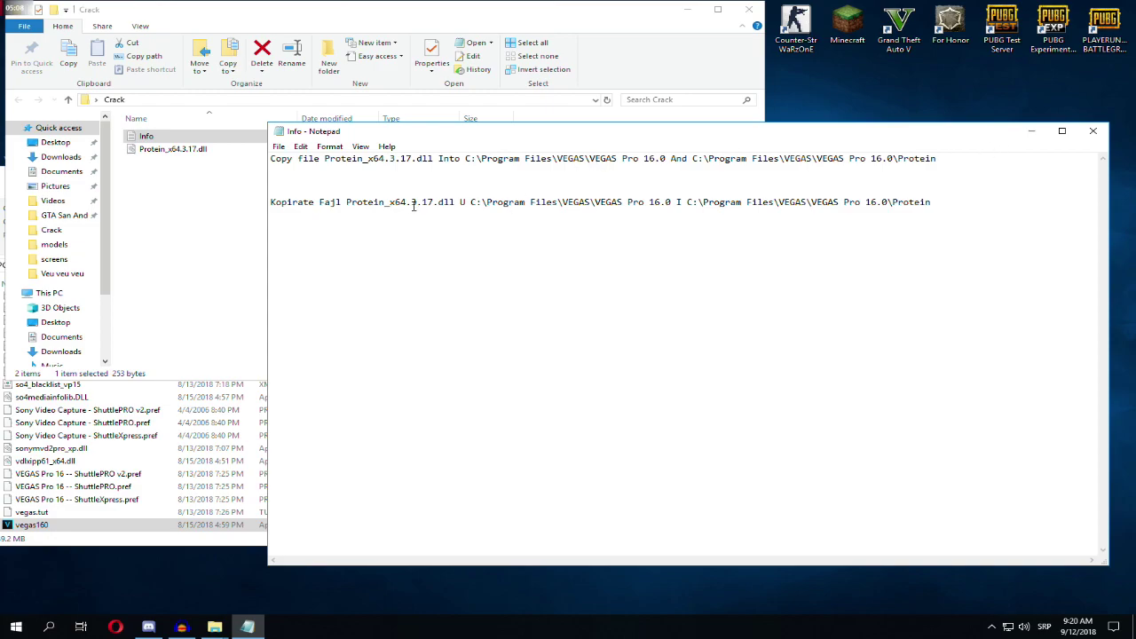
{"action": "left_click", "coordinate": [180, 153]}
{"action": "left_click", "coordinate": [1093, 130]}
- Arrange both folder windows and move Protein_x64.3.17.dll from Crack into the VEGAS Pro 16.0 folder, granting administrator permission
{"action": "left_click_drag", "start_coordinate": [535, 19], "coordinate": [882, 38]}
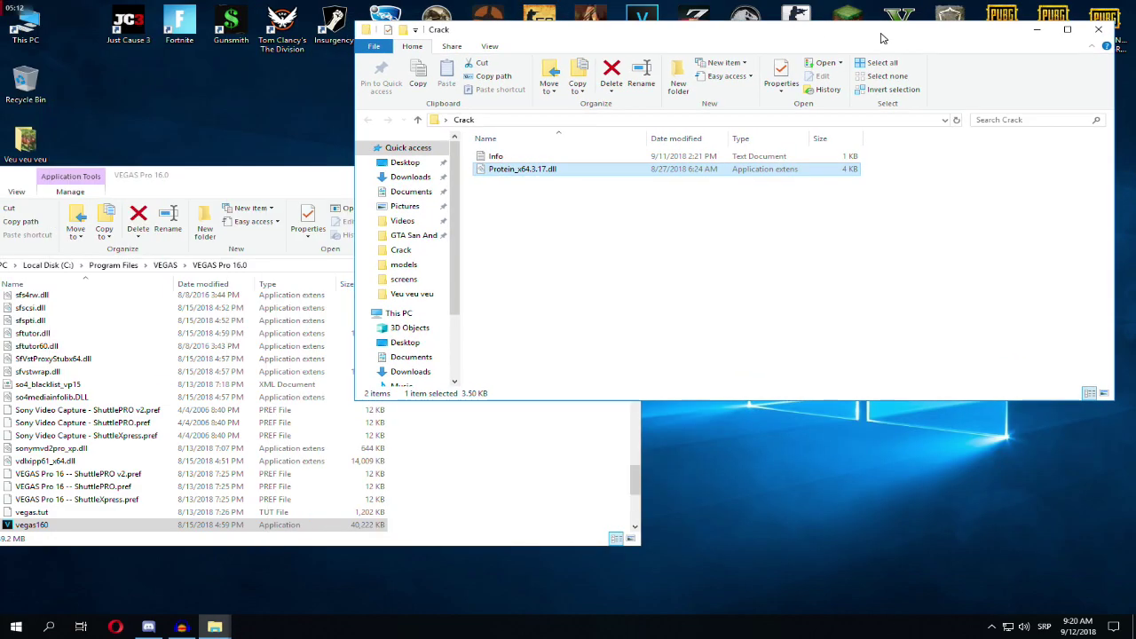
{"action": "left_click_drag", "start_coordinate": [286, 174], "coordinate": [364, 111]}
{"action": "left_click_drag", "start_coordinate": [784, 37], "coordinate": [845, 75]}
{"action": "left_click_drag", "start_coordinate": [579, 209], "coordinate": [508, 461]}
{"action": "left_click", "coordinate": [535, 232]}
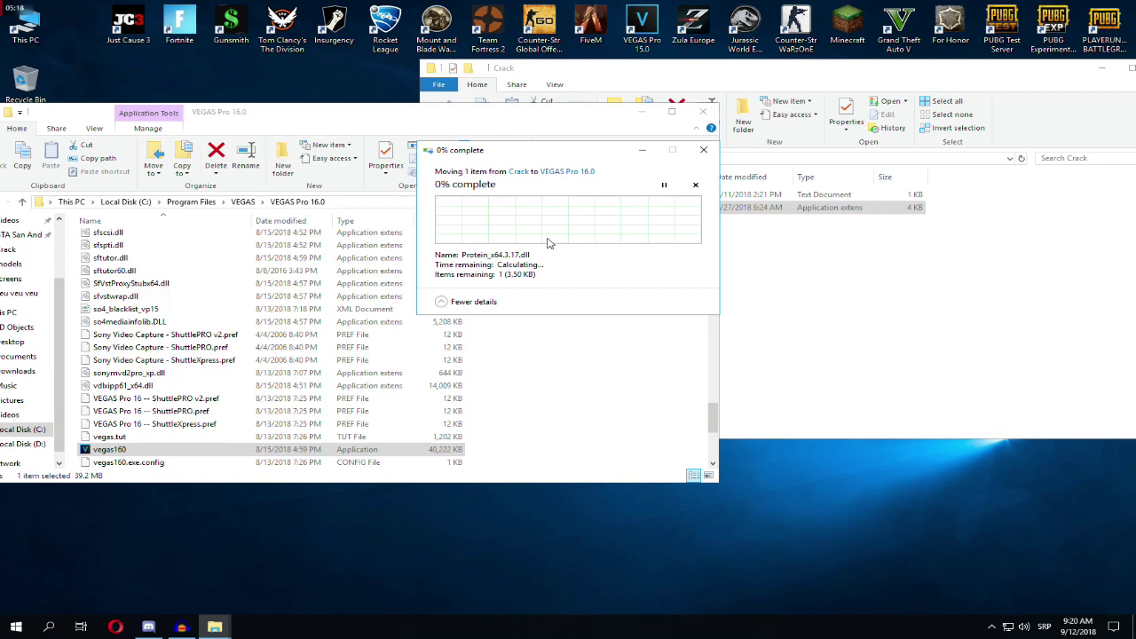
- Open the Protein subfolder of the VEGAS Pro 16.0 installation folder
{"action": "scroll", "coordinate": [324, 258], "scroll_direction": "down", "scroll_amount": 5}
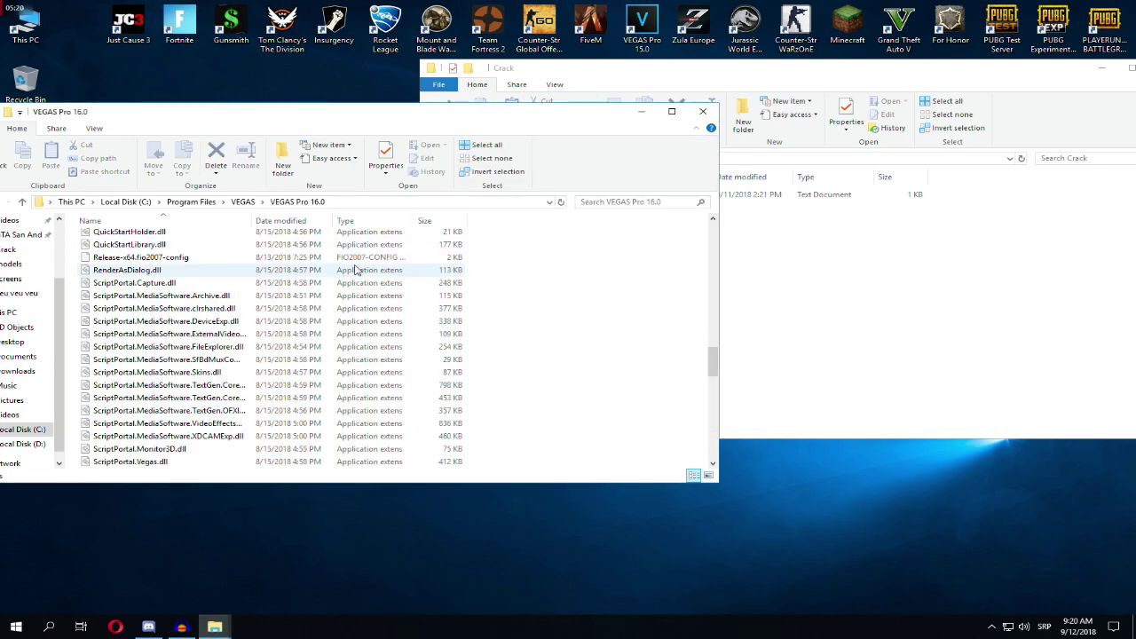
{"action": "scroll", "coordinate": [233, 284], "scroll_direction": "up", "scroll_amount": 20}
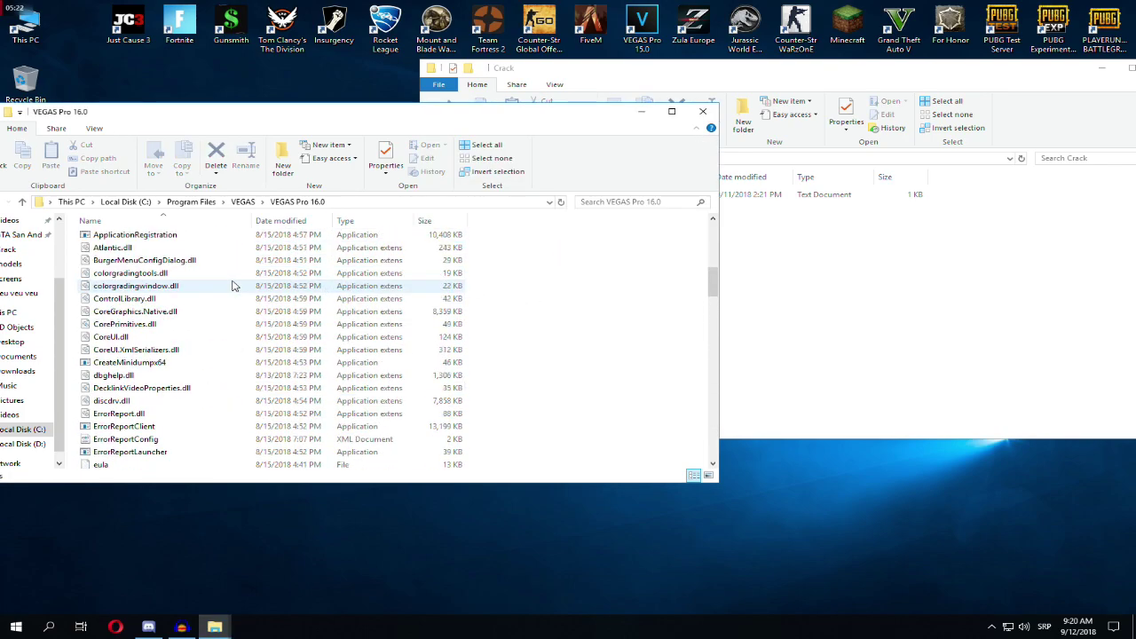
{"action": "left_click", "coordinate": [119, 392]}
{"action": "left_click", "coordinate": [111, 417]}
{"action": "scroll", "coordinate": [123, 429], "scroll_direction": "down", "scroll_amount": 1}
{"action": "double_click", "coordinate": [133, 411]}
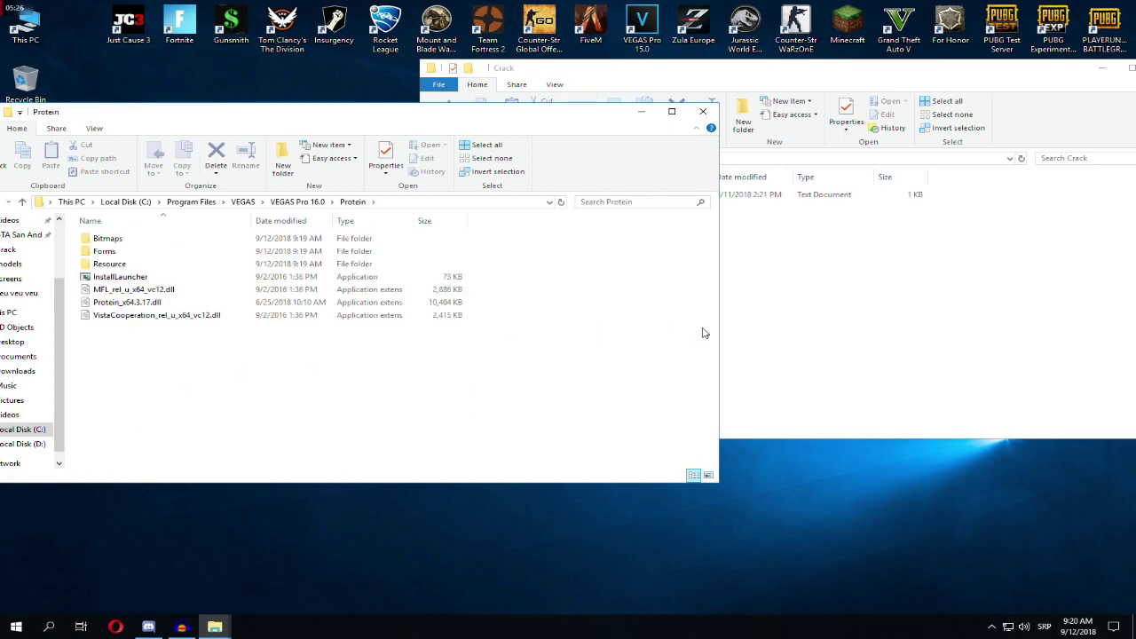
- Go back to the VEGAS Pro 16.0 folder and search it for "prote"
{"action": "left_click", "coordinate": [804, 268]}
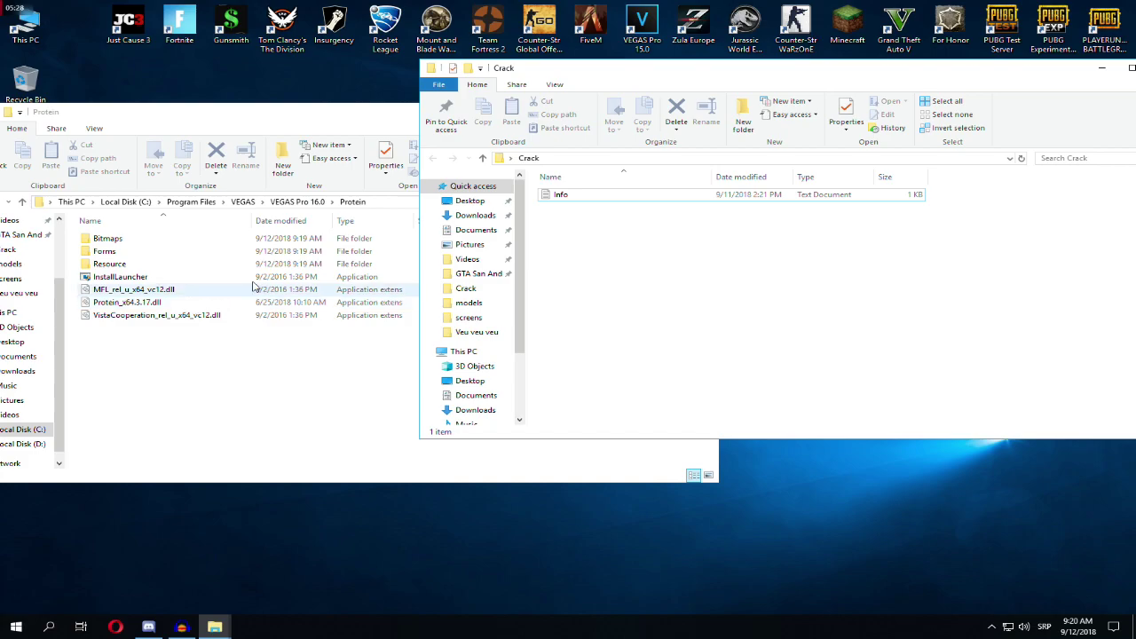
{"action": "left_click", "coordinate": [21, 197]}
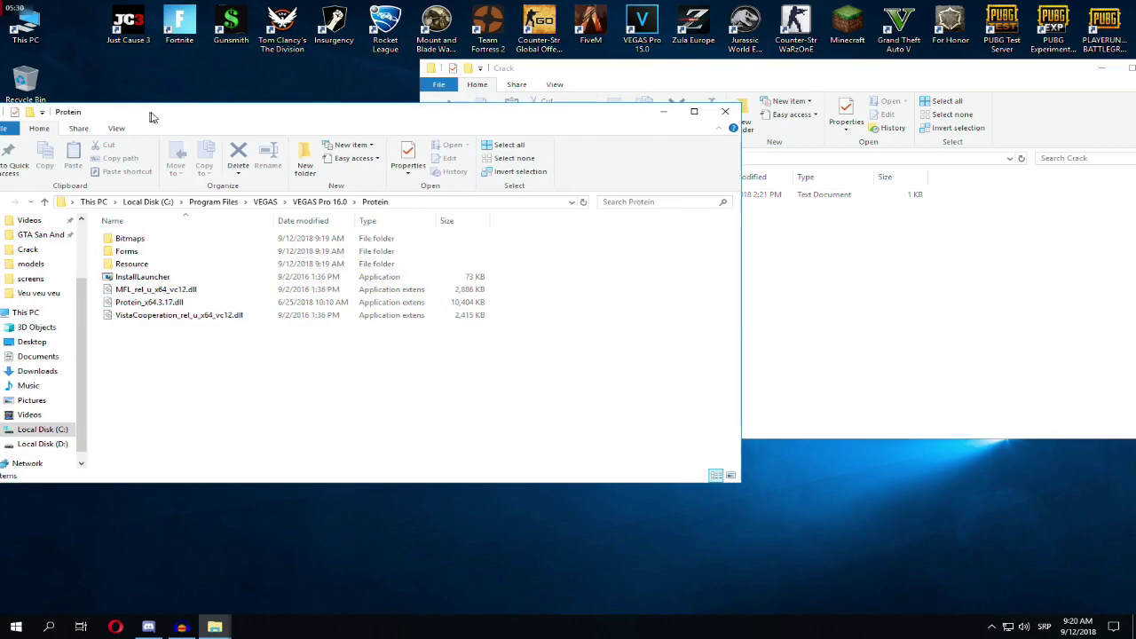
{"action": "left_click", "coordinate": [61, 199]}
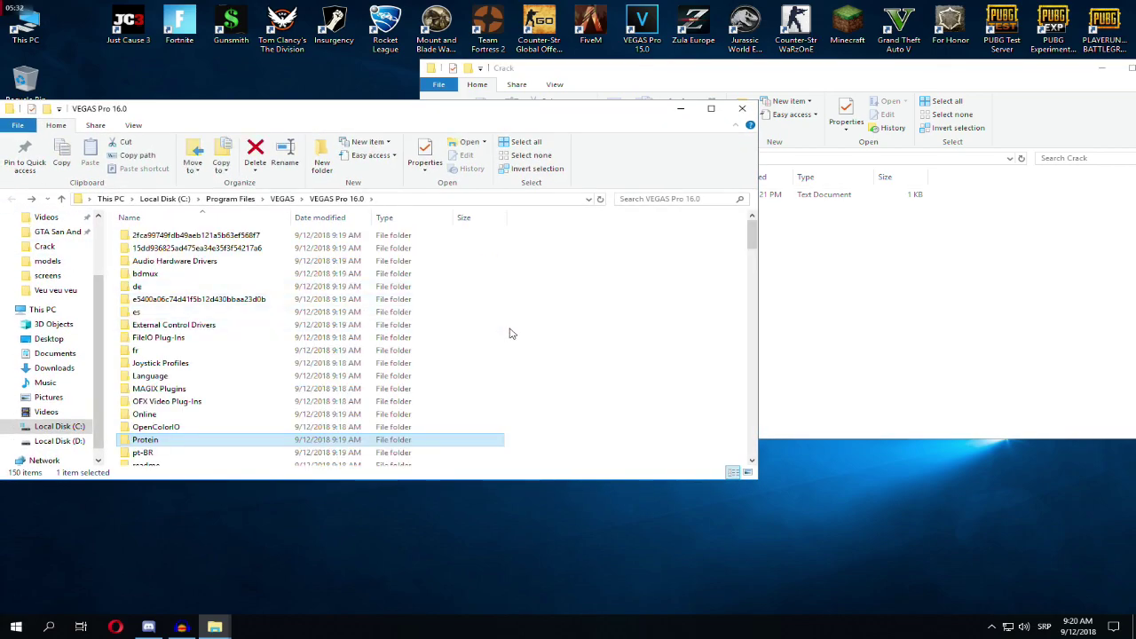
{"action": "type", "text": "prodi"}
{"action": "scroll", "coordinate": [510, 333], "scroll_direction": "up", "scroll_amount": 5}
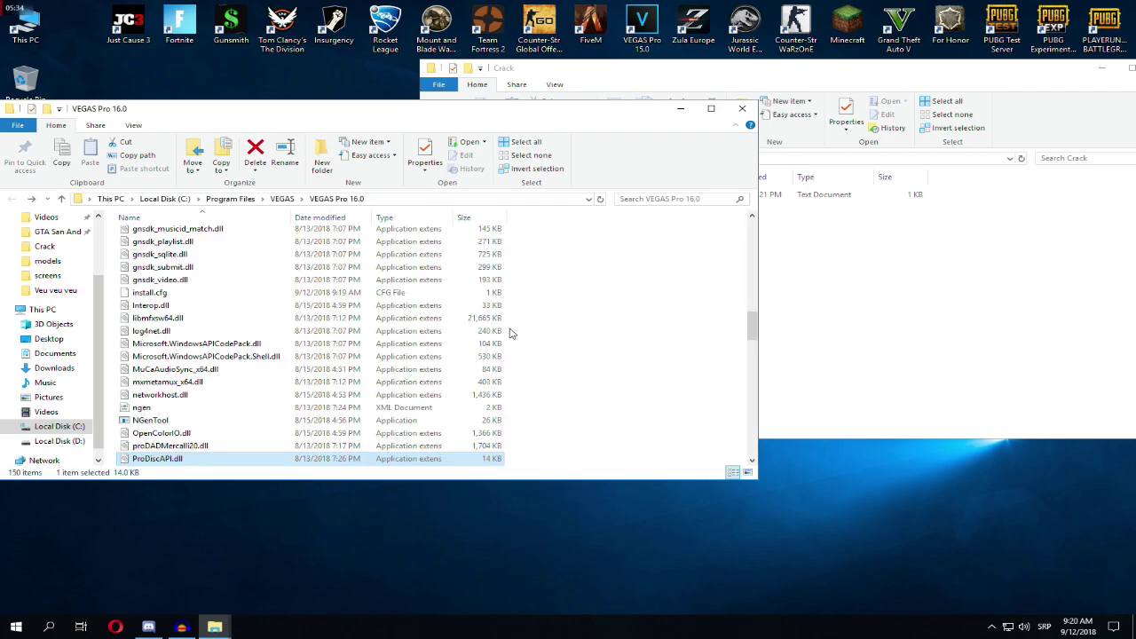
{"action": "left_click", "coordinate": [675, 198]}
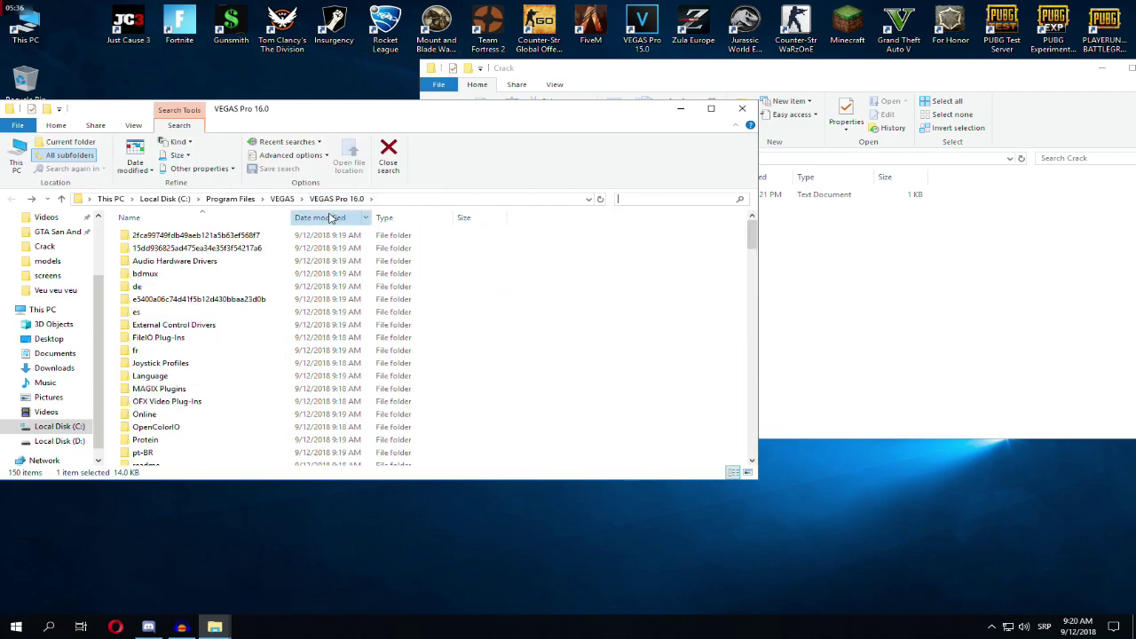
{"action": "left_click", "coordinate": [318, 217]}
{"action": "left_click", "coordinate": [646, 197]}
{"action": "type", "text": "prote"}
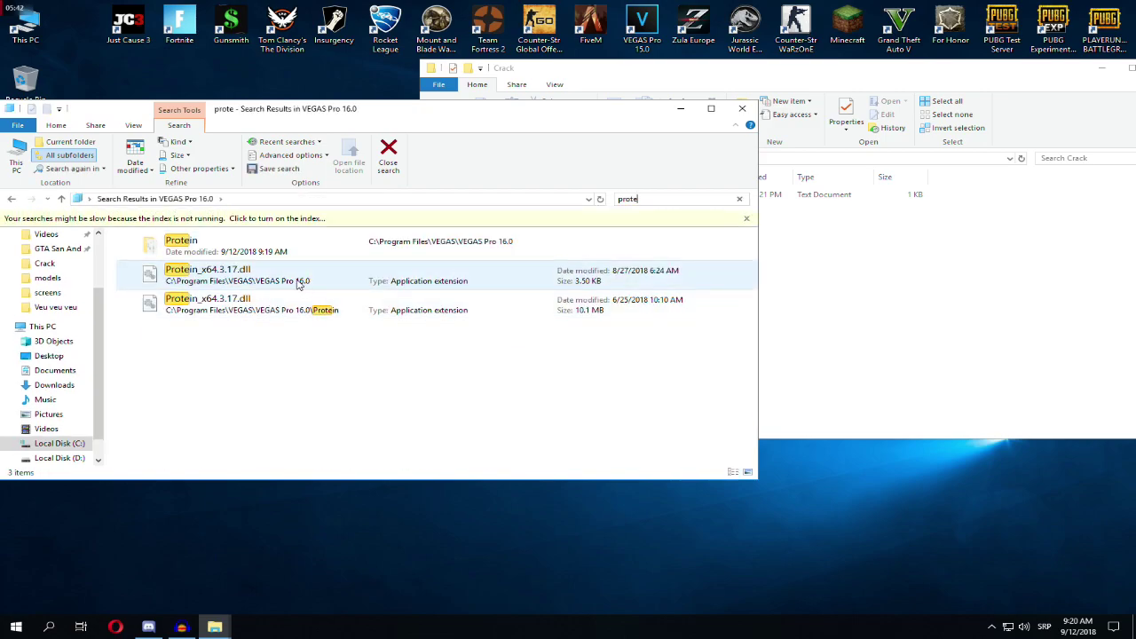
- Copy the Protein_x64.3.17.dll dated 8/27/2018 into the Protein subfolder, replacing the existing file and granting administrator permission
{"action": "left_click", "coordinate": [277, 316]}
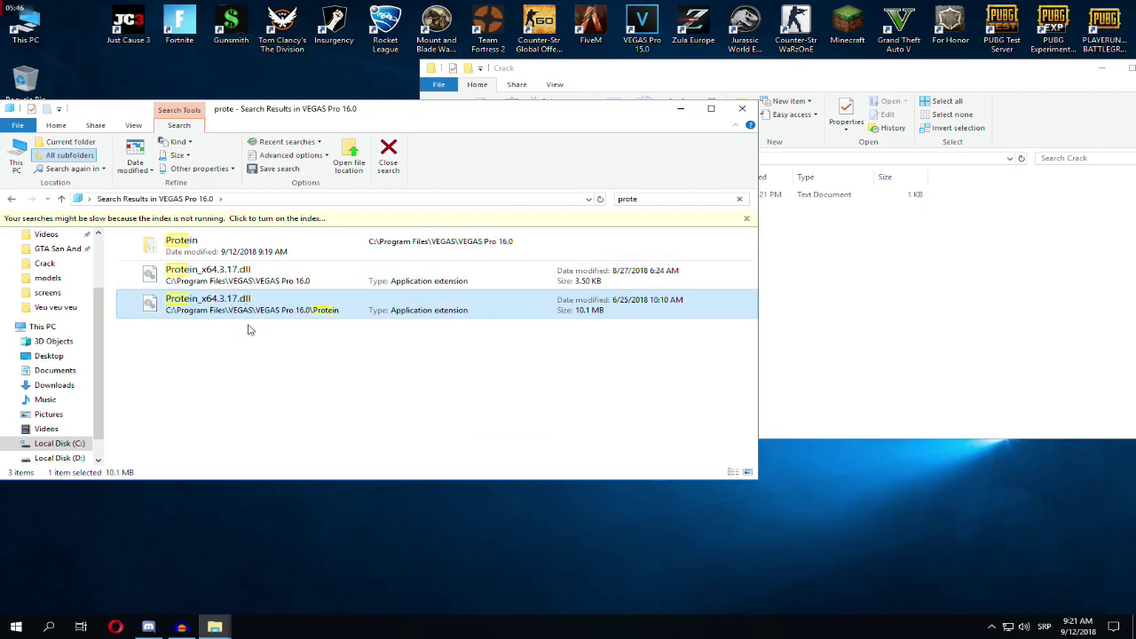
{"action": "key", "text": "Up"}
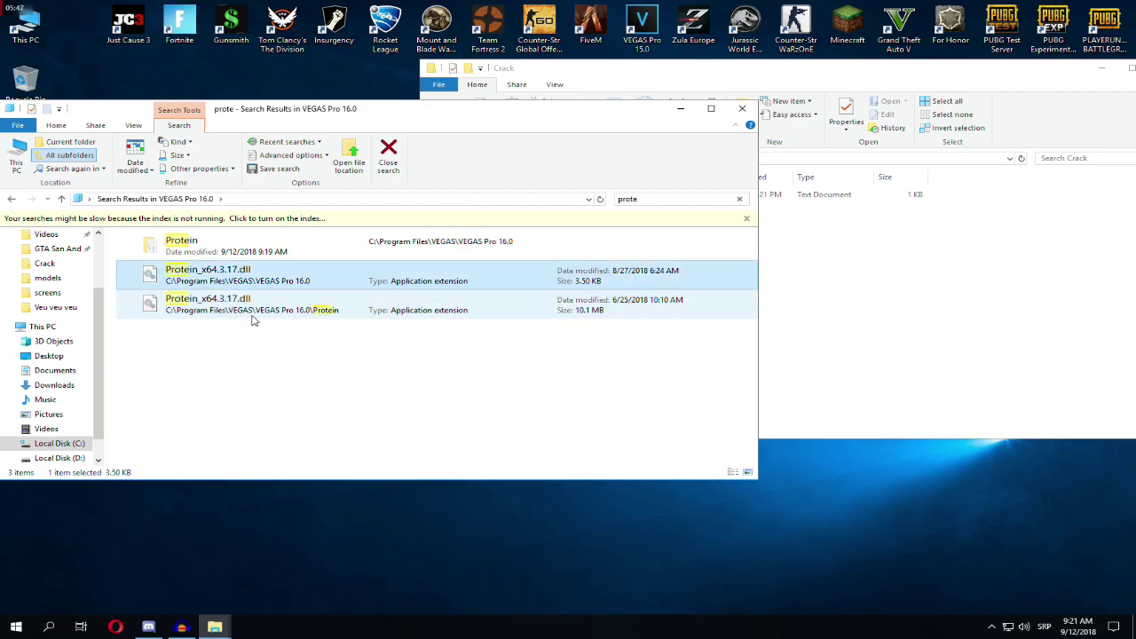
{"action": "double_click", "coordinate": [299, 247]}
{"action": "key", "text": "ctrl+v"}
{"action": "left_click", "coordinate": [571, 218]}
{"action": "left_click", "coordinate": [542, 234]}
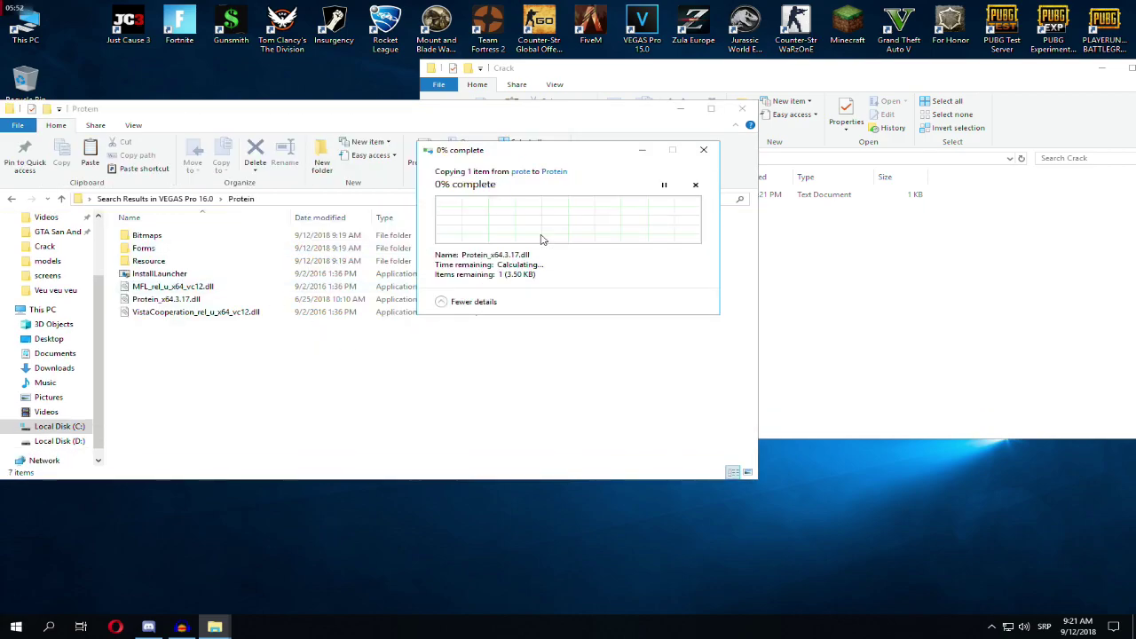
- Close the Protein and Crack folder windows
{"action": "left_click", "coordinate": [809, 248]}
{"action": "left_click_drag", "start_coordinate": [555, 208], "coordinate": [586, 238]}
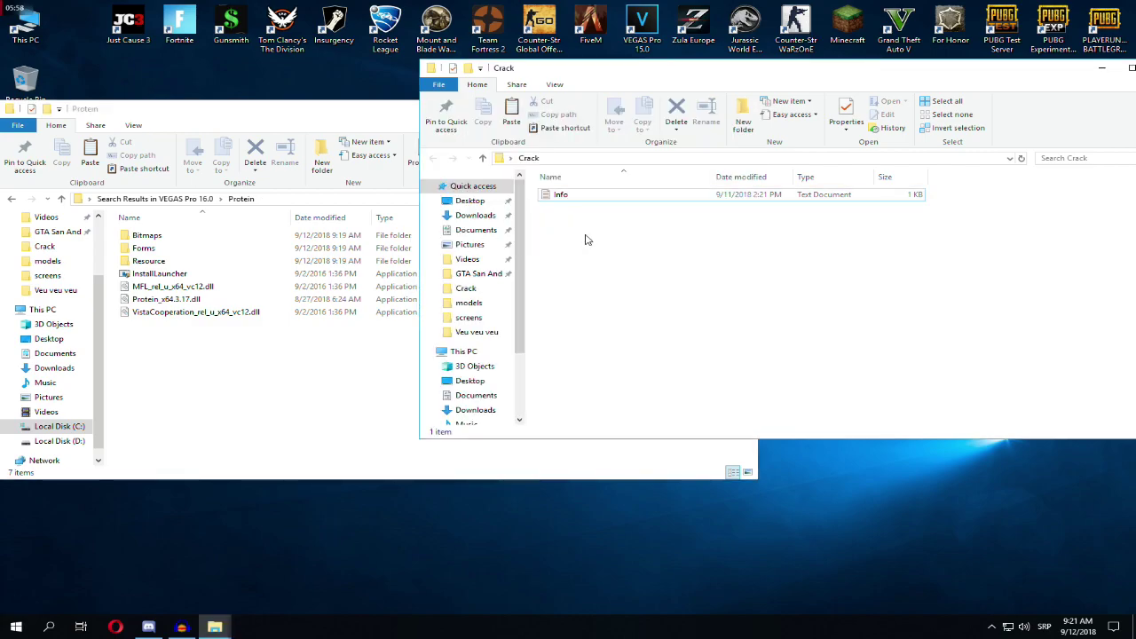
{"action": "left_click", "coordinate": [193, 315]}
{"action": "left_click", "coordinate": [204, 373]}
{"action": "left_click", "coordinate": [742, 109]}
{"action": "left_click_drag", "start_coordinate": [799, 68], "coordinate": [470, 87]}
{"action": "left_click", "coordinate": [835, 87]}
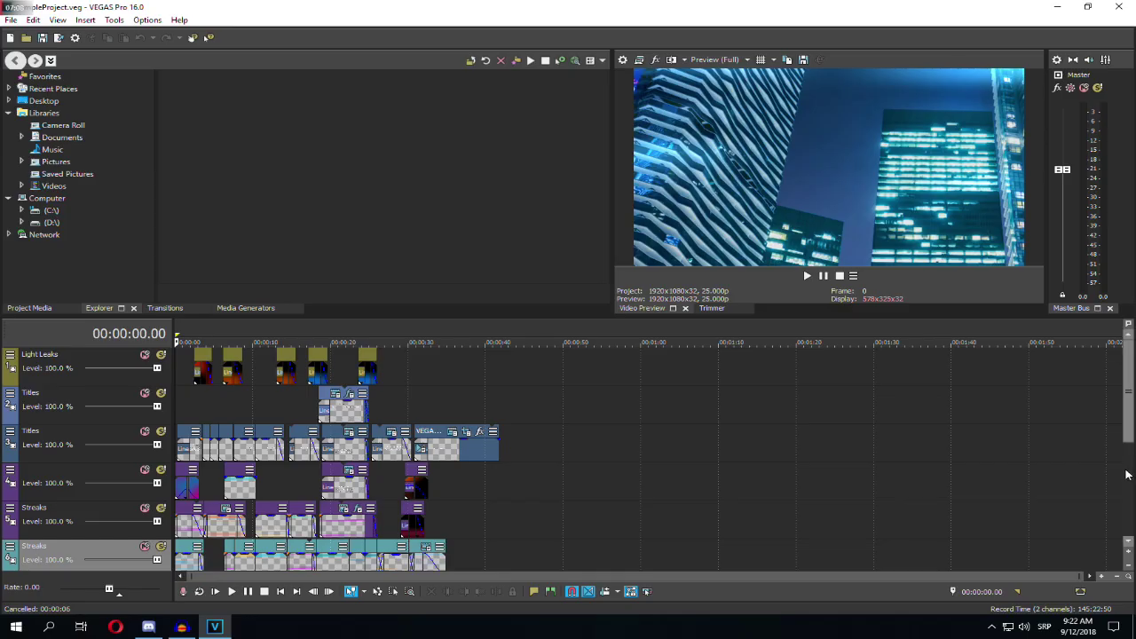
- In VEGAS Pro 16.0, look through the sample project's tracks and preview frames at several points along the Song track
{"action": "scroll", "coordinate": [1127, 475], "scroll_direction": "down", "scroll_amount": 5}
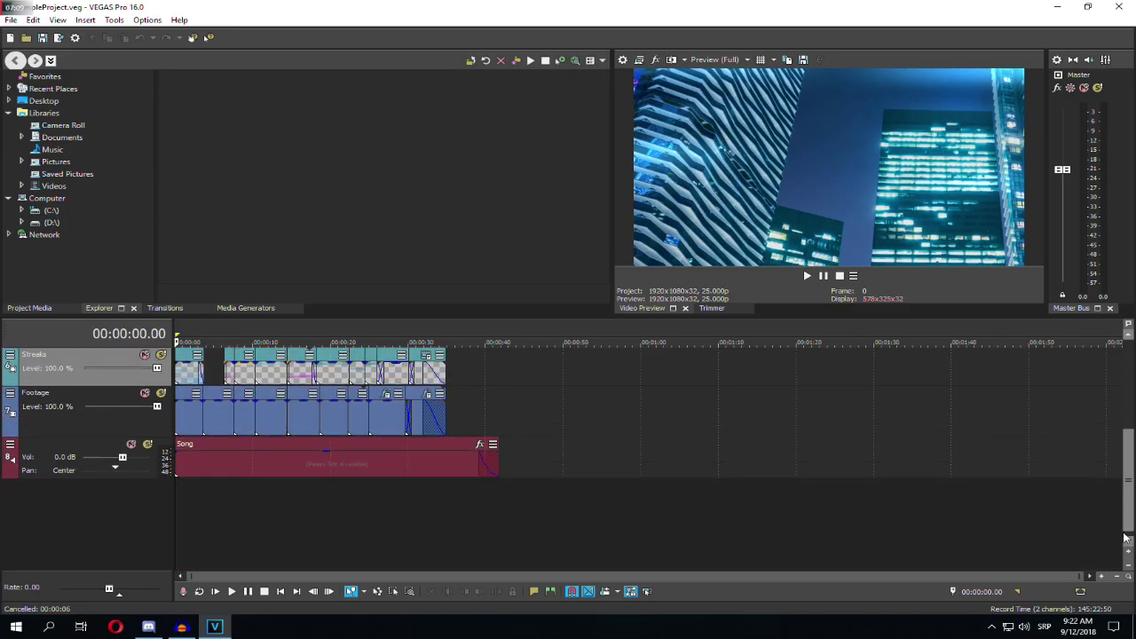
{"action": "left_click", "coordinate": [353, 468]}
{"action": "left_click", "coordinate": [288, 468]}
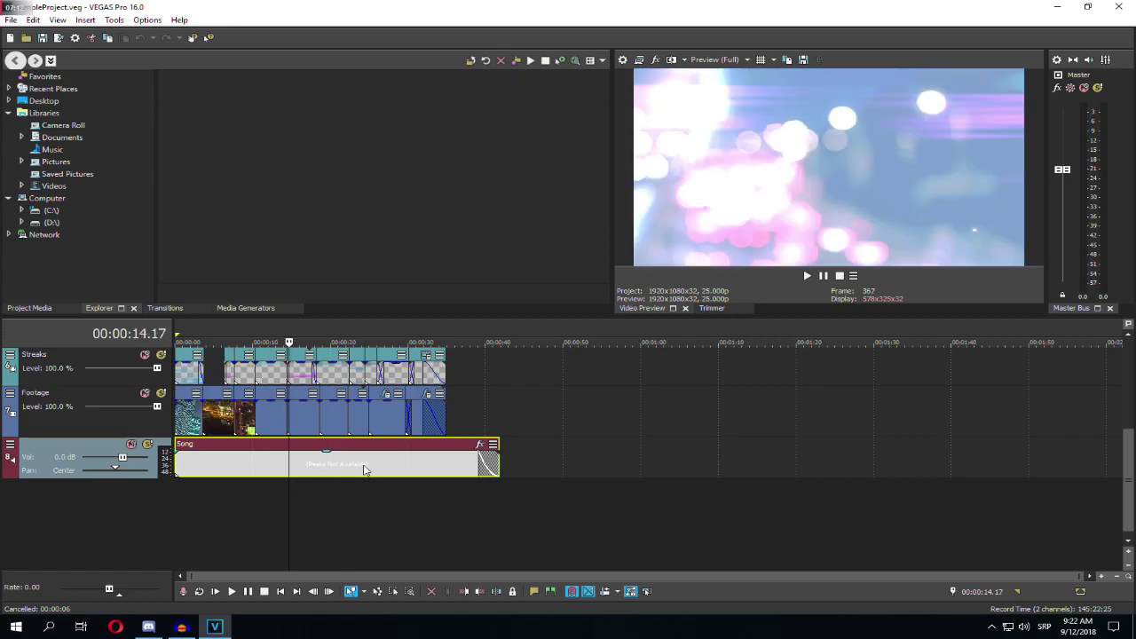
{"action": "left_click", "coordinate": [401, 469]}
{"action": "left_click", "coordinate": [316, 467]}
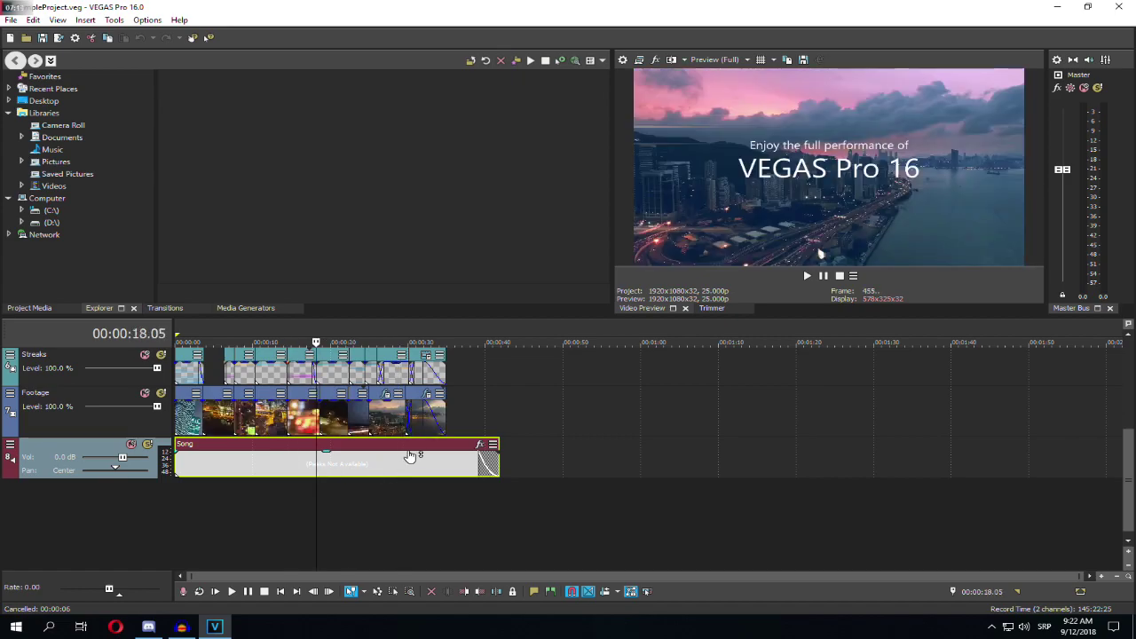
{"action": "scroll", "coordinate": [349, 468], "scroll_direction": "up", "scroll_amount": 5}
{"action": "scroll", "coordinate": [510, 442], "scroll_direction": "down", "scroll_amount": 5}
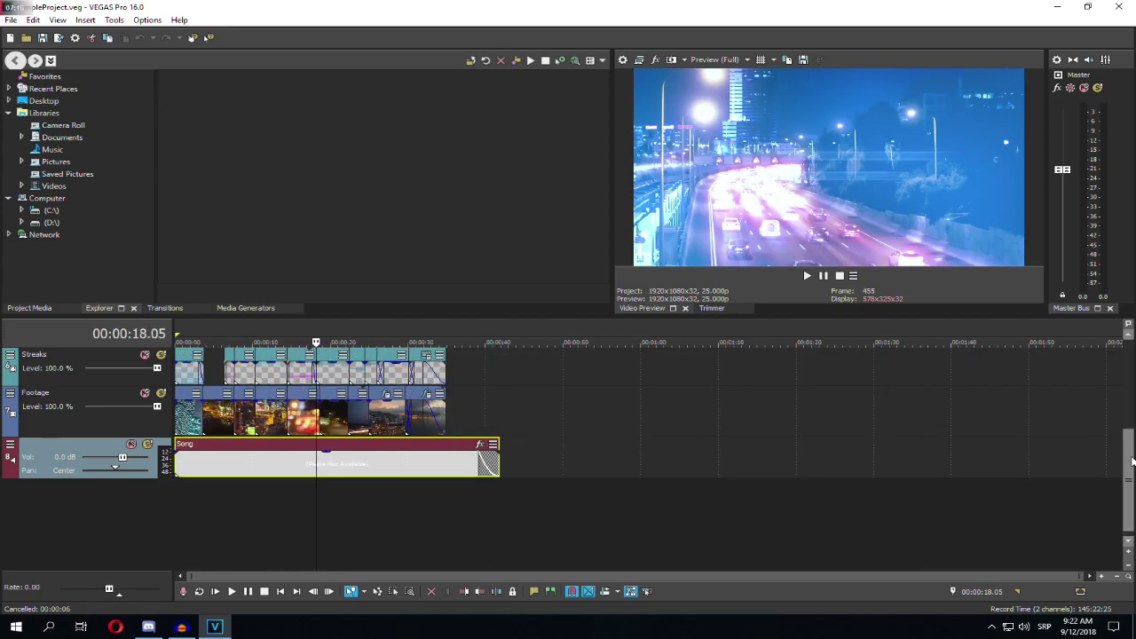
- Preview several title events on the third track, ending at 00:00:12.00
{"action": "left_click_drag", "start_coordinate": [1132, 460], "coordinate": [1131, 364]}
{"action": "left_click", "coordinate": [219, 445]}
{"action": "left_click", "coordinate": [234, 445]}
{"action": "left_click", "coordinate": [268, 451]}
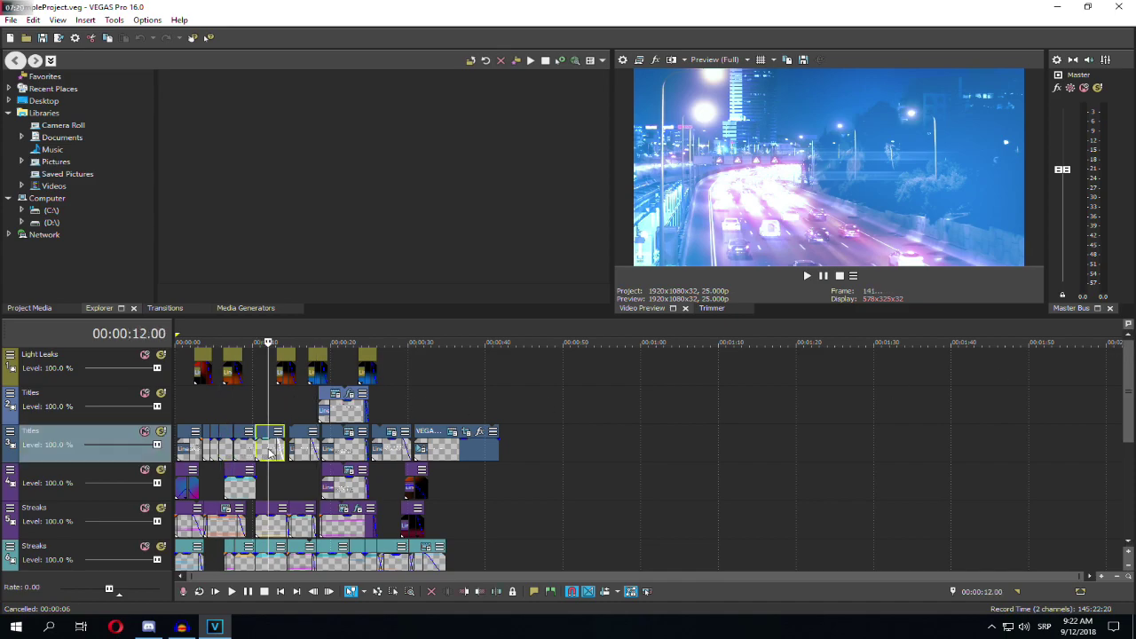
{"action": "scroll", "coordinate": [1011, 413], "scroll_direction": "up", "scroll_amount": 2}
{"action": "scroll", "coordinate": [1011, 413], "scroll_direction": "down", "scroll_amount": 2}
{"action": "scroll", "coordinate": [1116, 475], "scroll_direction": "down", "scroll_amount": 1}
{"action": "scroll", "coordinate": [1118, 480], "scroll_direction": "up", "scroll_amount": 1}
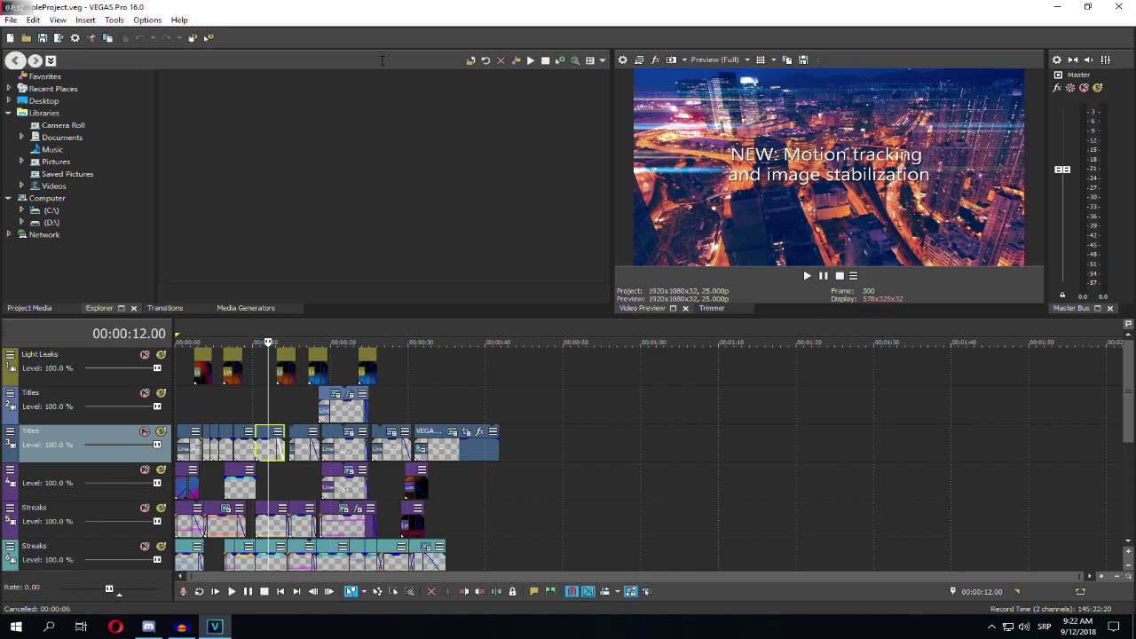
- Show the available transitions, open the Video FX window to browse its effects, and close that window
{"action": "left_click", "coordinate": [156, 308]}
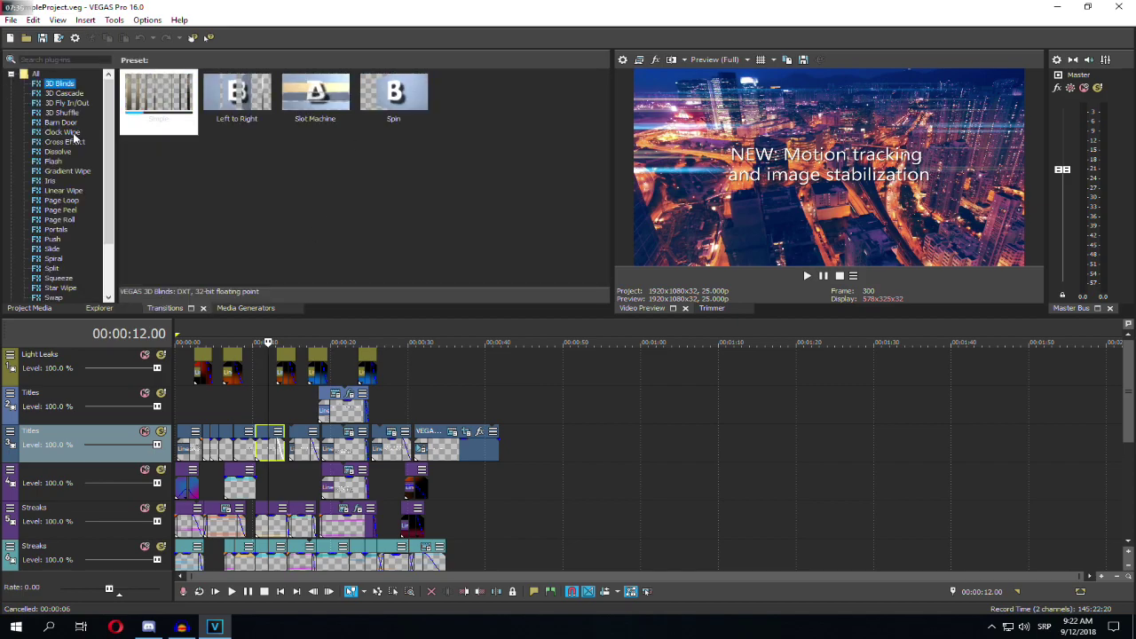
{"action": "left_click", "coordinate": [58, 19]}
{"action": "mouse_move", "coordinate": [187, 99]}
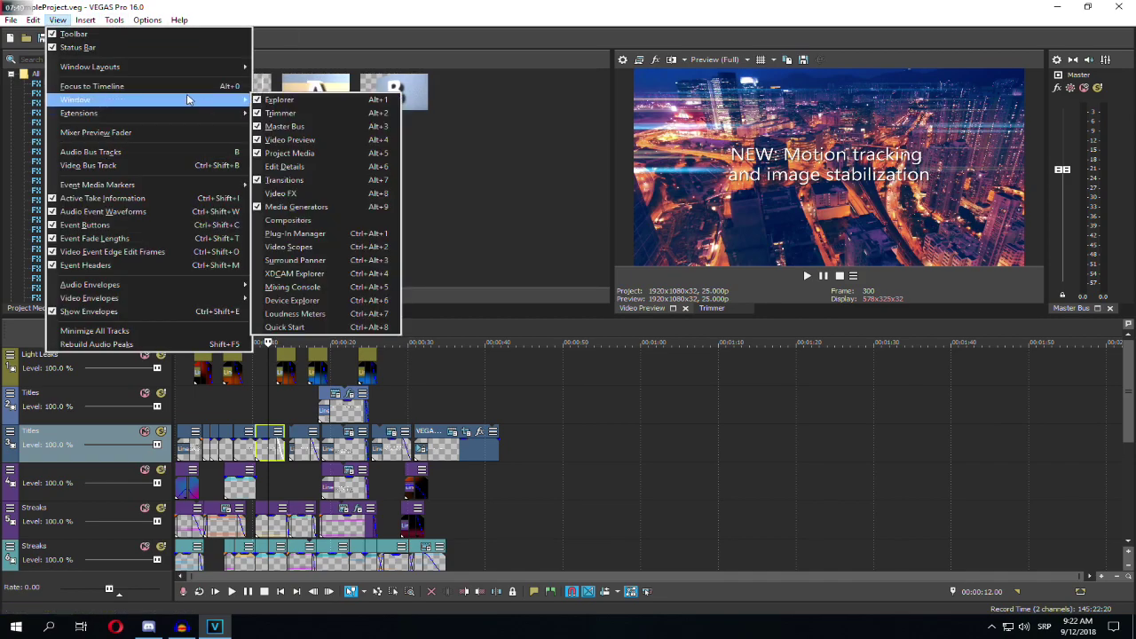
{"action": "mouse_move", "coordinate": [41, 21]}
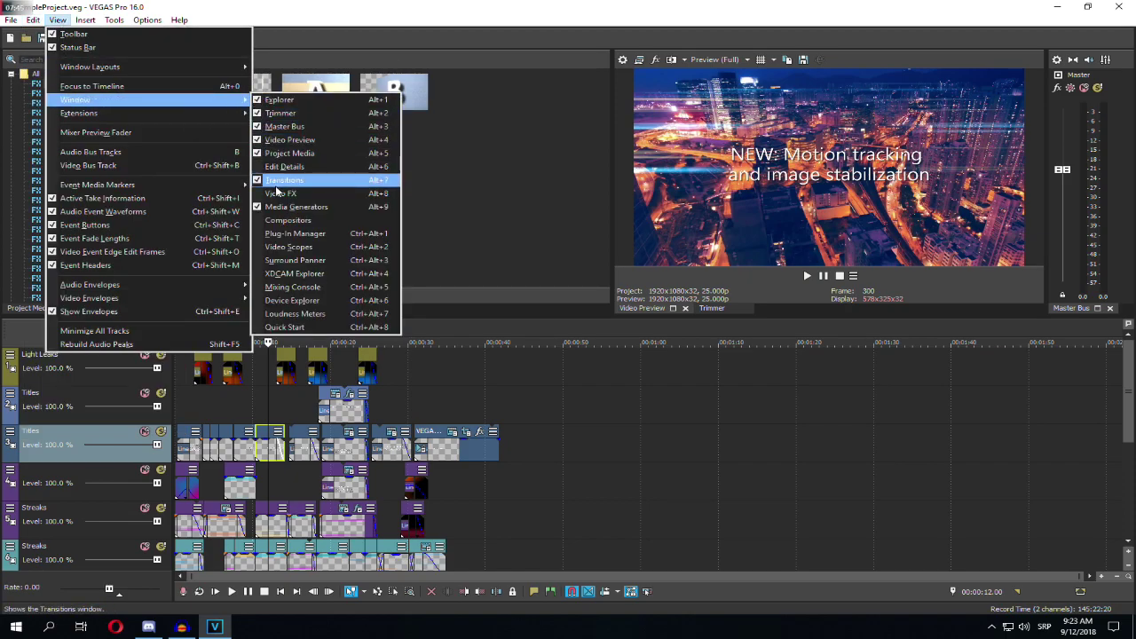
{"action": "left_click", "coordinate": [278, 193]}
{"action": "scroll", "coordinate": [441, 276], "scroll_direction": "down", "scroll_amount": 10}
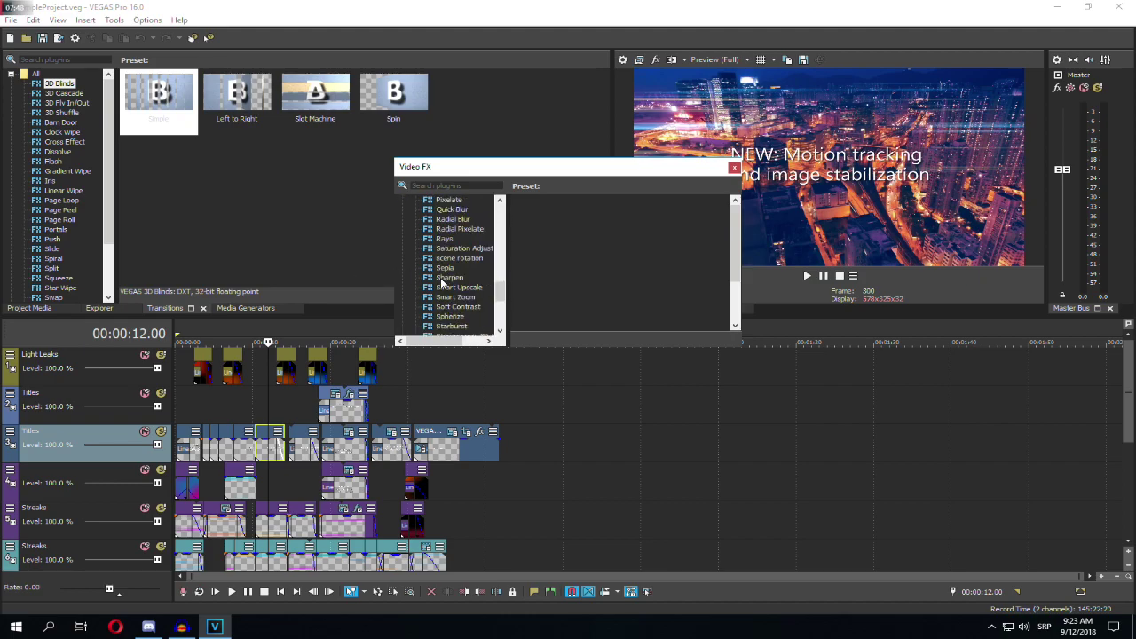
{"action": "scroll", "coordinate": [441, 283], "scroll_direction": "down", "scroll_amount": 3}
{"action": "left_click", "coordinate": [734, 168]}
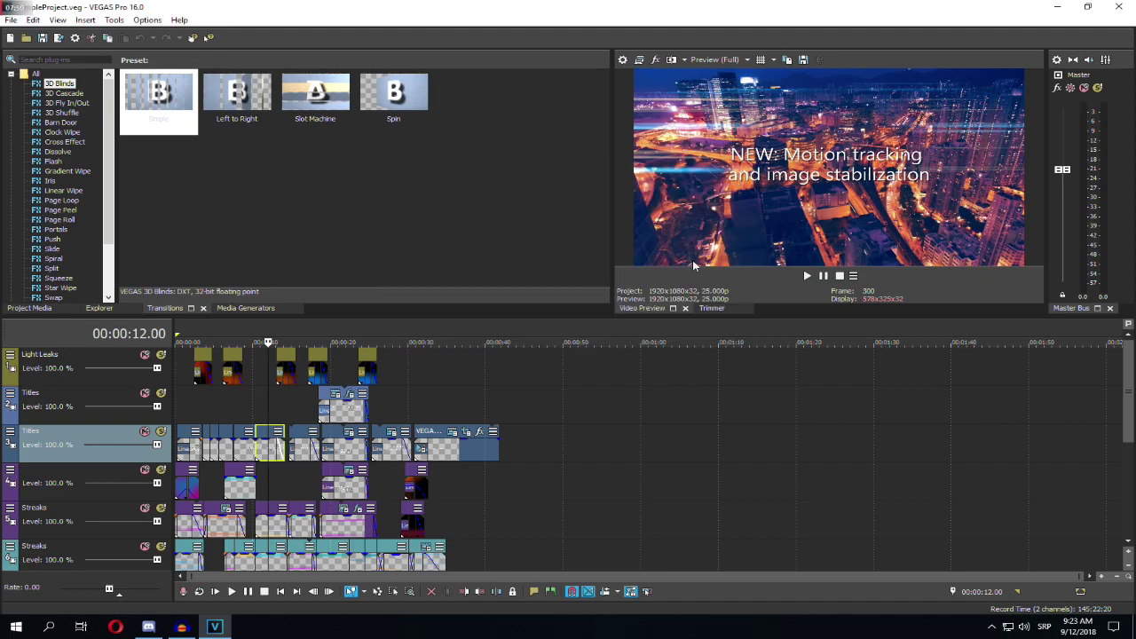